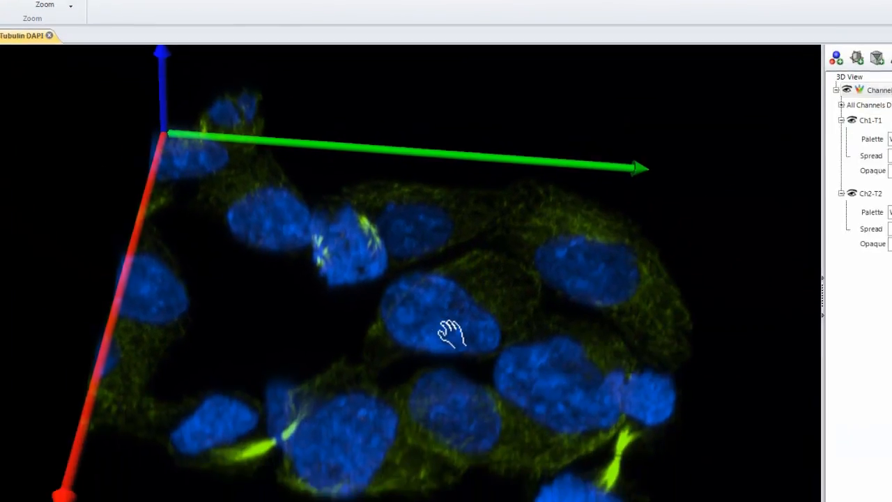
- Open the Add Iso-Surface dialog and choose channel Ch1-T1 as the source for the surface
drag(775, 461, 781, 256)
drag(355, 129, 369, 275)
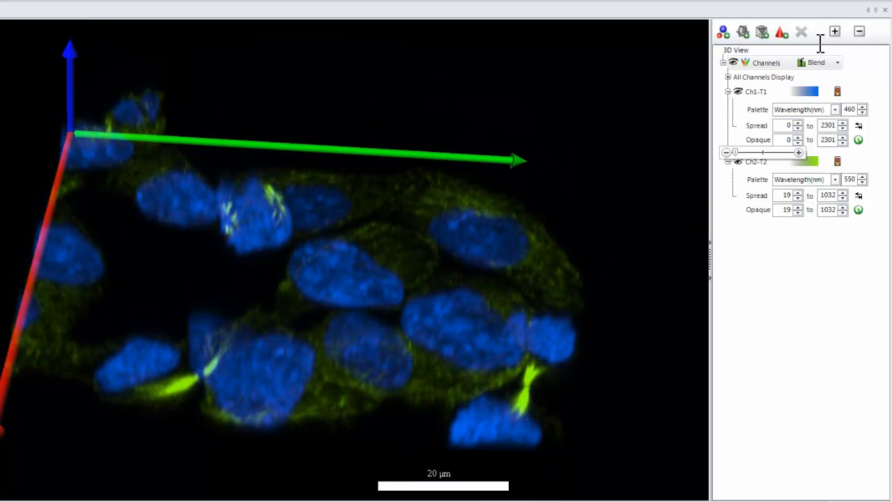
click(721, 27)
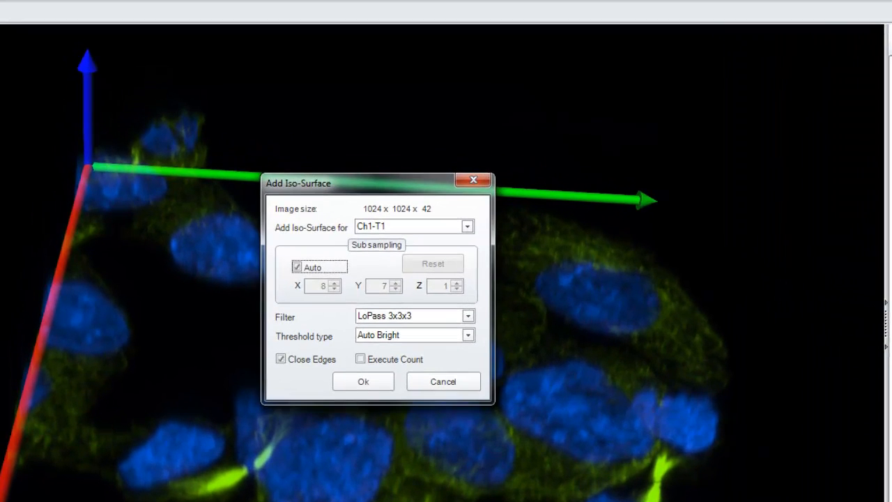
drag(406, 188, 465, 130)
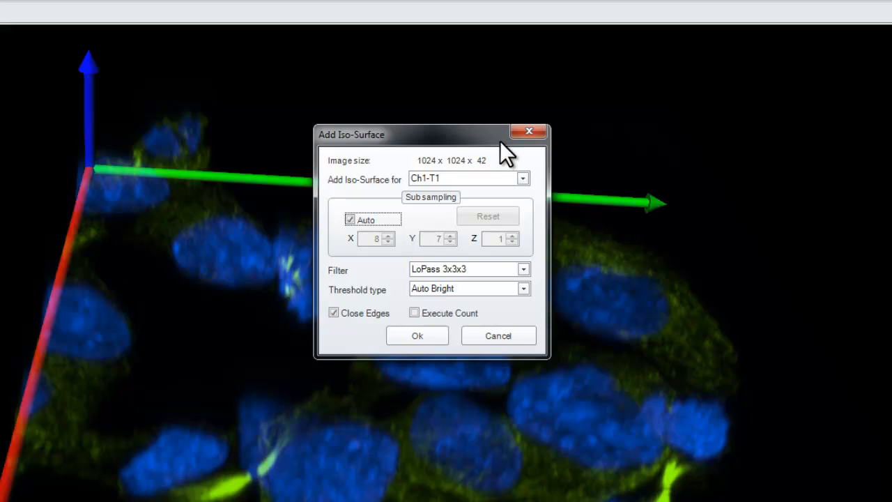
click(519, 178)
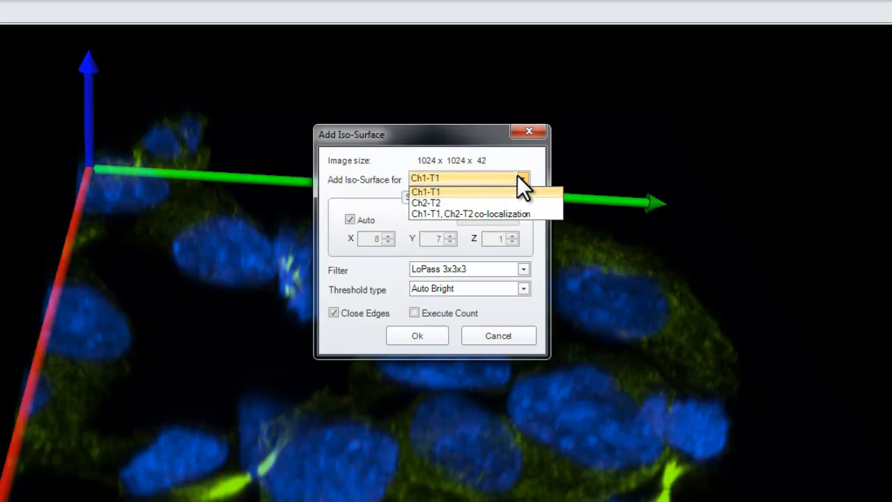
click(456, 192)
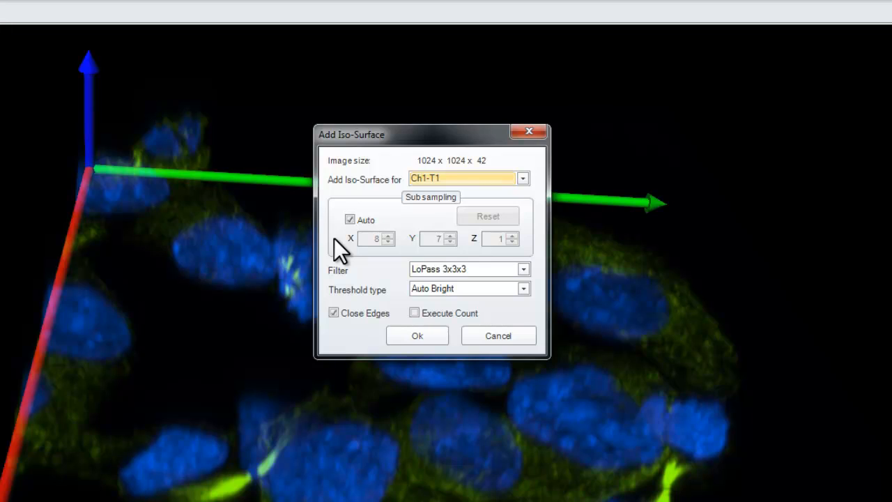
- Switch subsampling to manual with X, Y and Z reset to 1, keeping the LoPass 3x3x3 filter
click(349, 220)
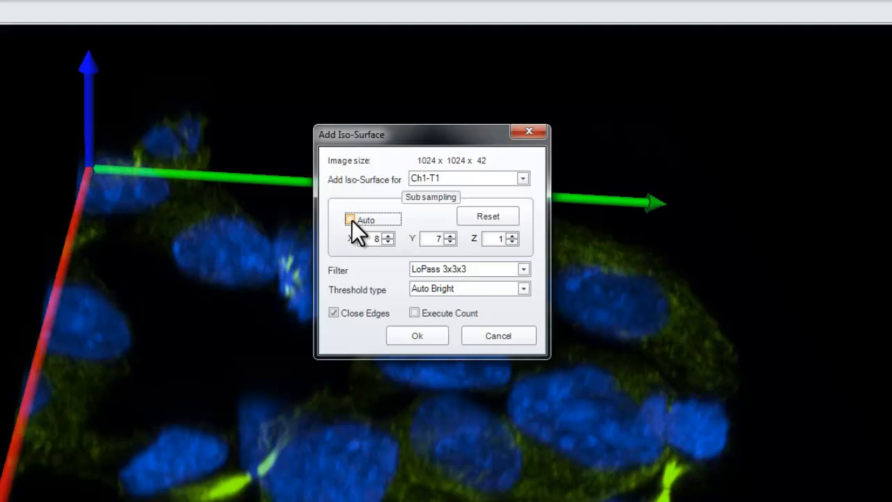
click(486, 217)
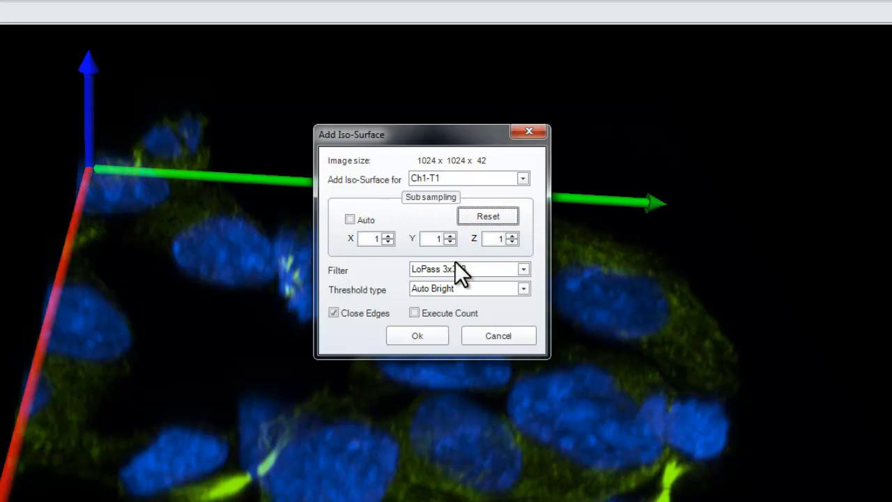
click(523, 269)
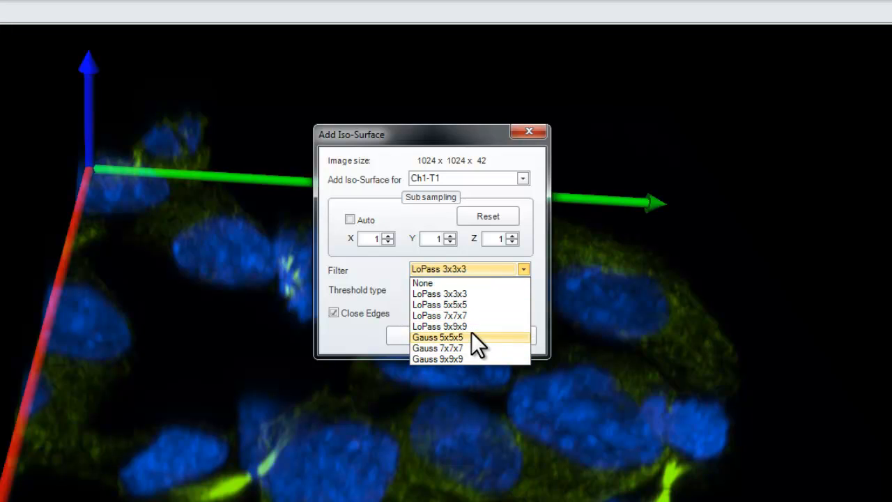
click(377, 277)
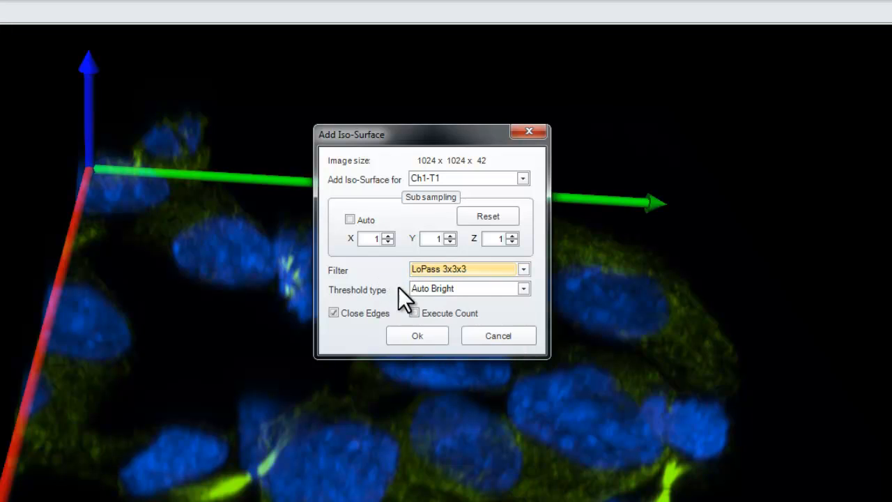
- Create the iso-surface with Auto Bright threshold type and Close Edges turned off
click(523, 288)
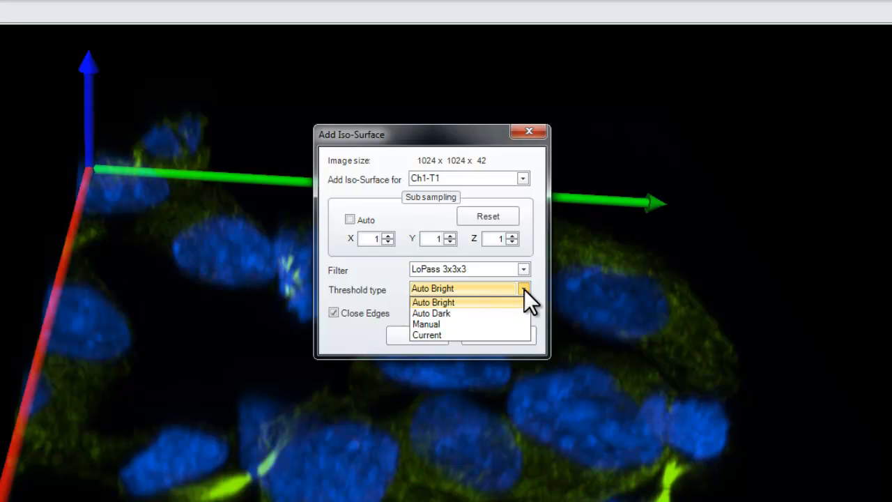
click(460, 302)
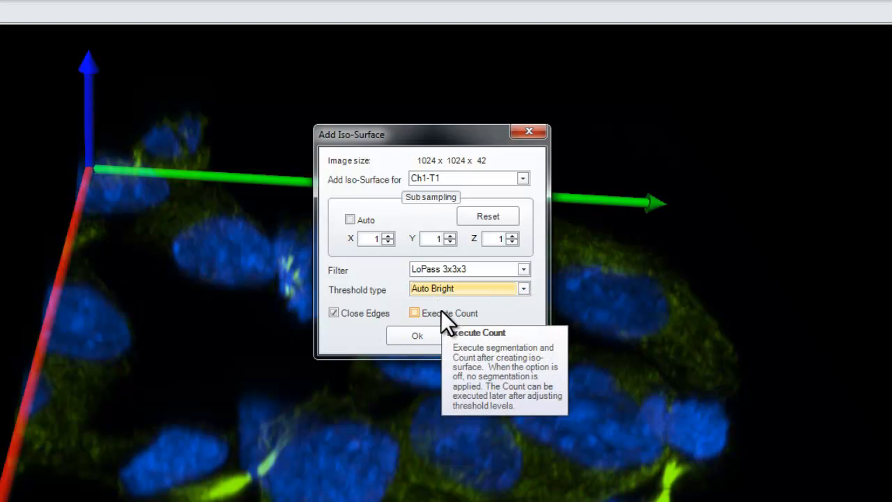
click(333, 313)
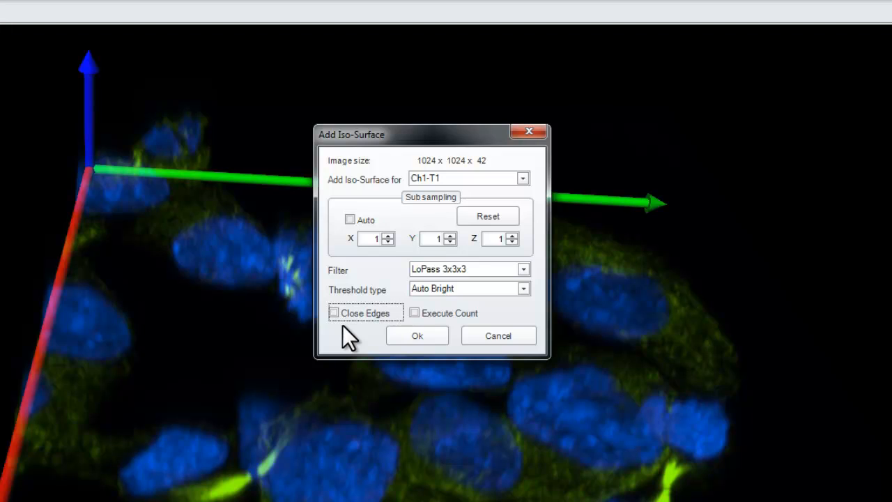
click(416, 314)
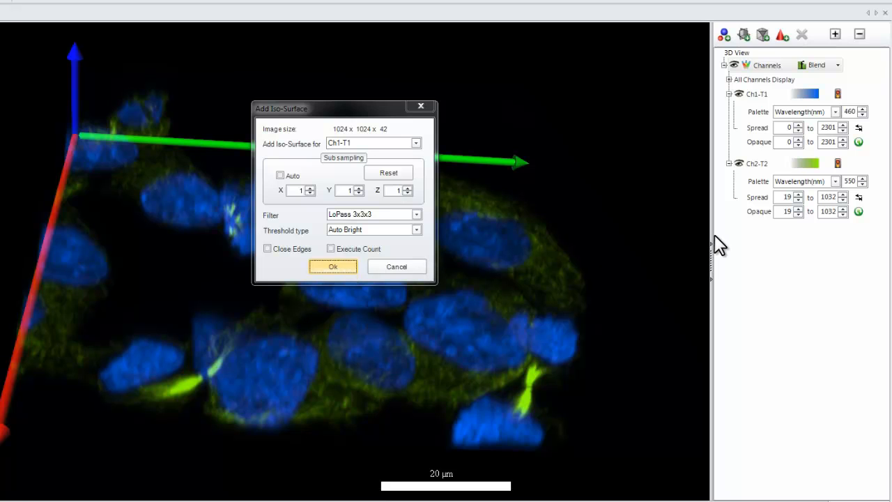
key(Return)
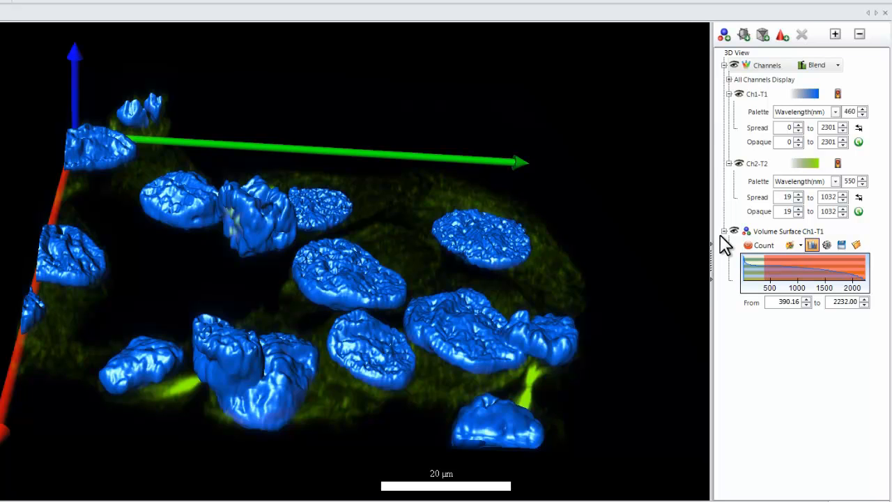
- Raise the iso-surface's threshold range in the histogram so its lower level is about 594
drag(503, 285, 399, 296)
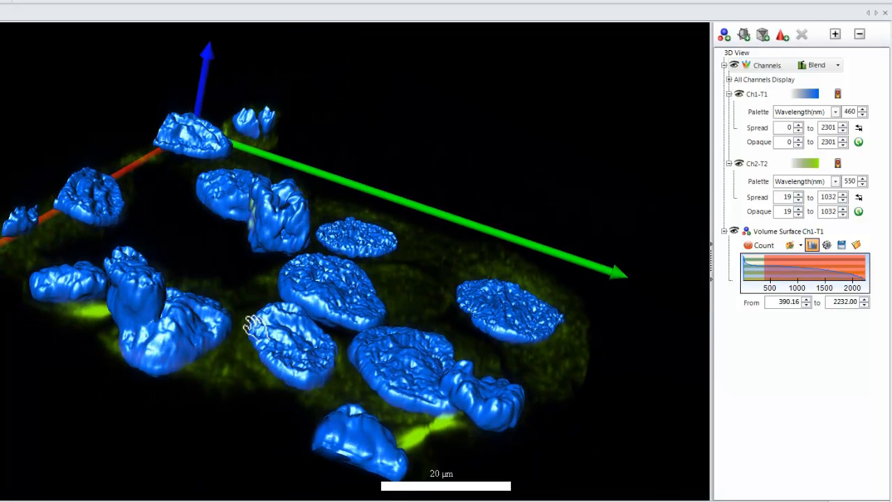
drag(448, 341, 511, 386)
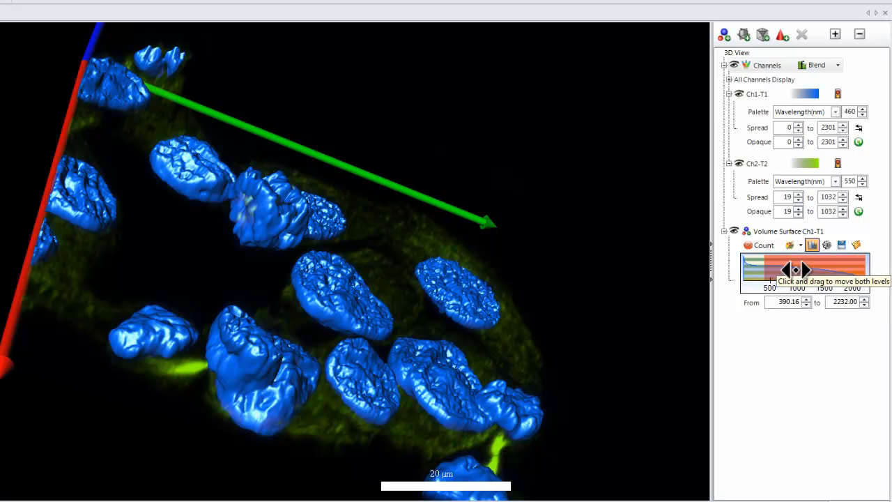
drag(763, 263, 777, 264)
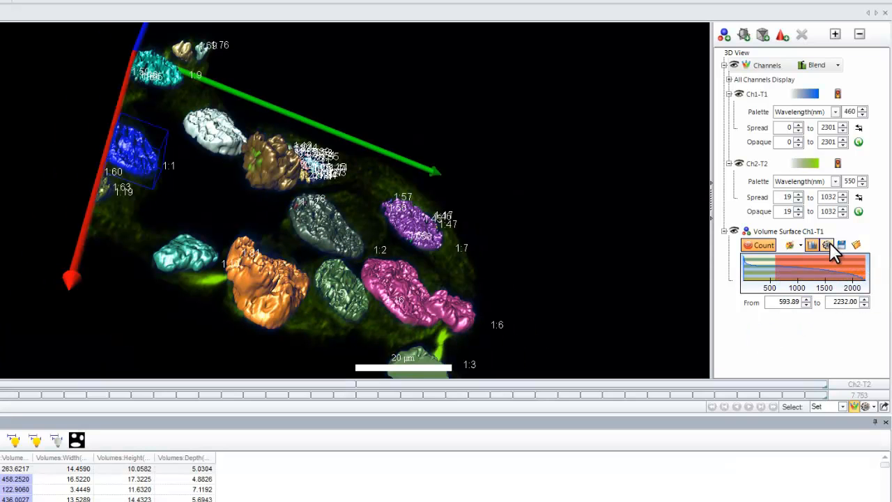
click(828, 246)
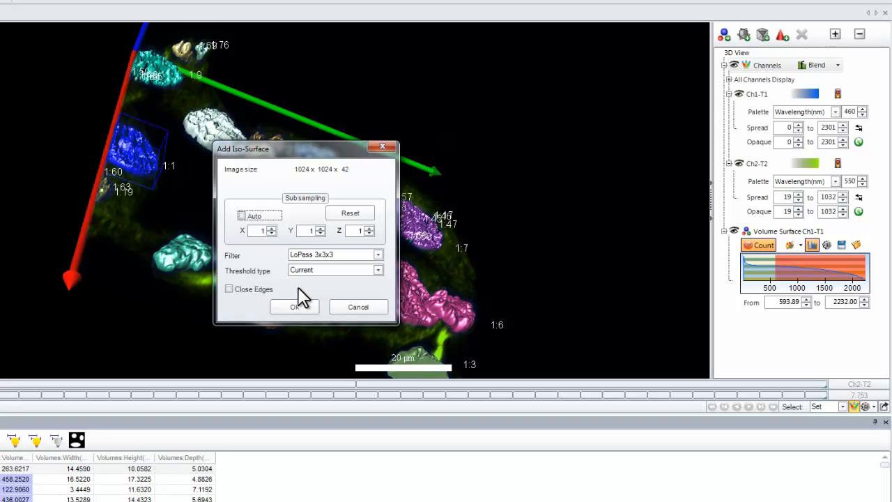
click(365, 306)
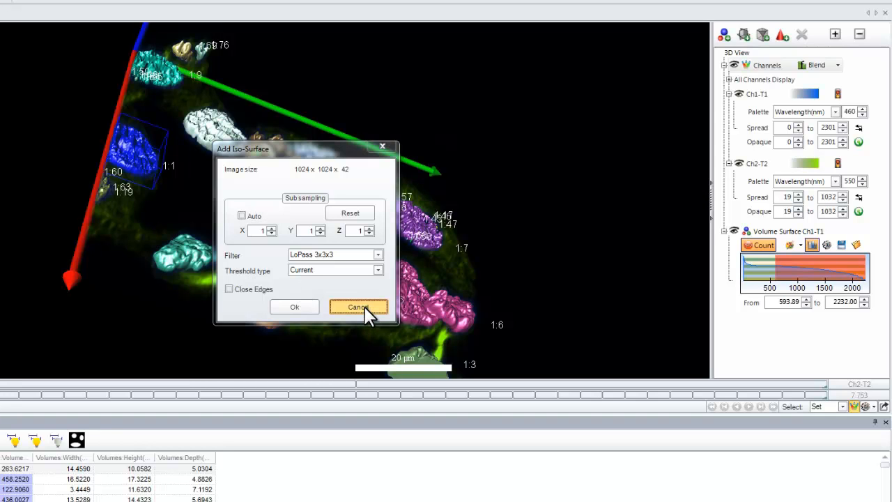
- Lower the iso-surface's lower threshold level to about 129 to resegment the nuclei
drag(501, 284, 518, 308)
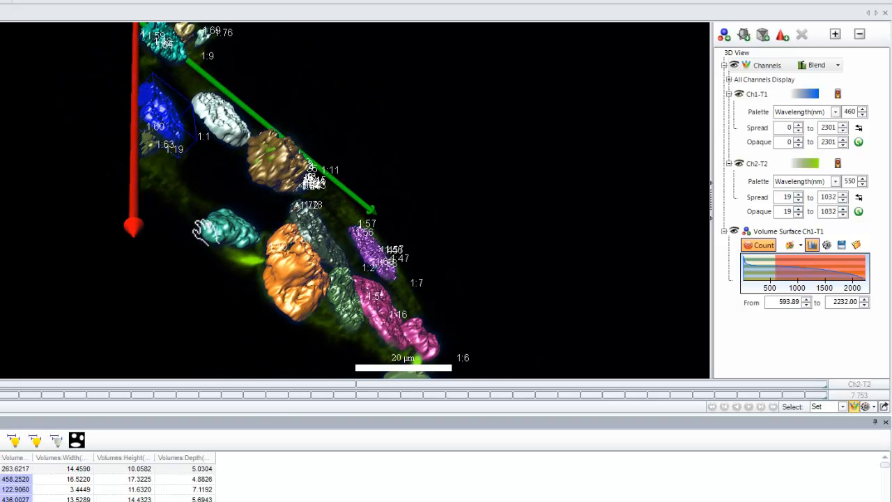
drag(131, 239, 180, 172)
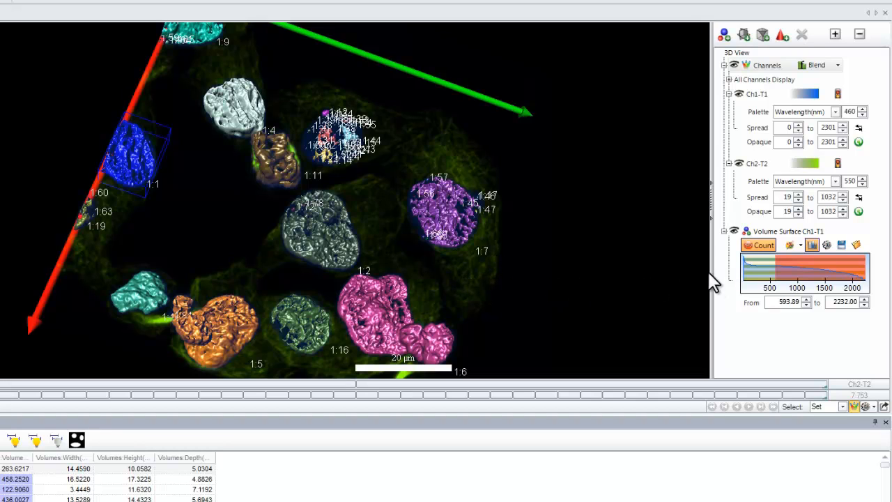
drag(767, 267, 751, 269)
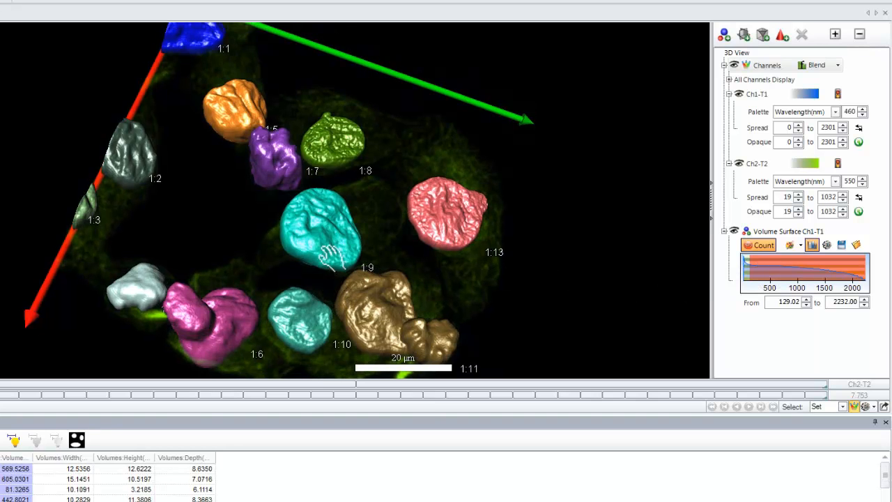
- Select nuclei 1:3, 1:5 and 1:6 in turn from the 3D data table to highlight them
drag(332, 255, 33, 251)
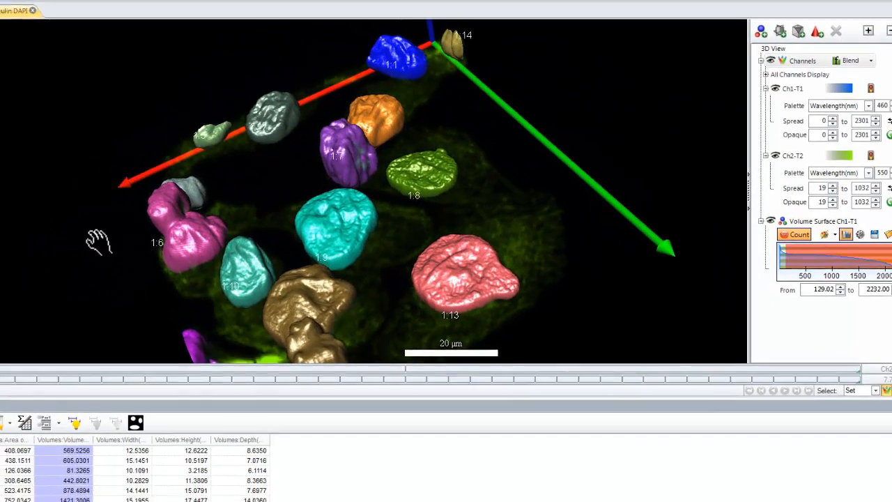
drag(99, 242, 86, 238)
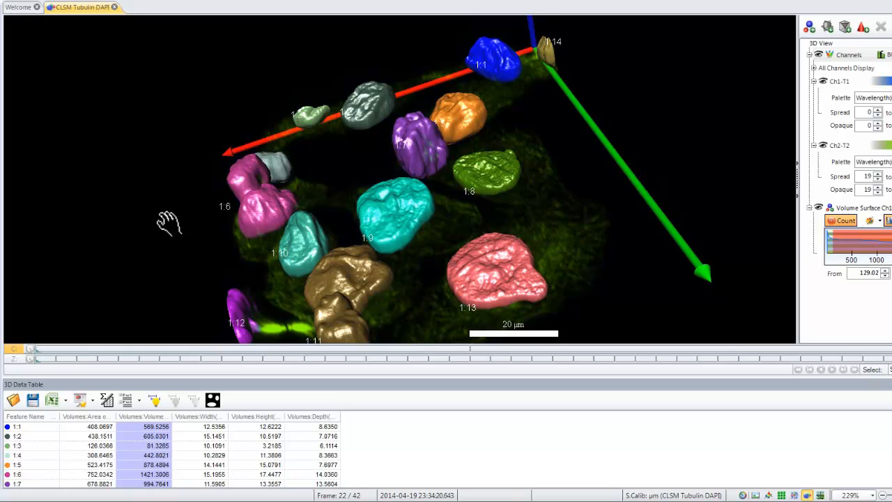
click(37, 446)
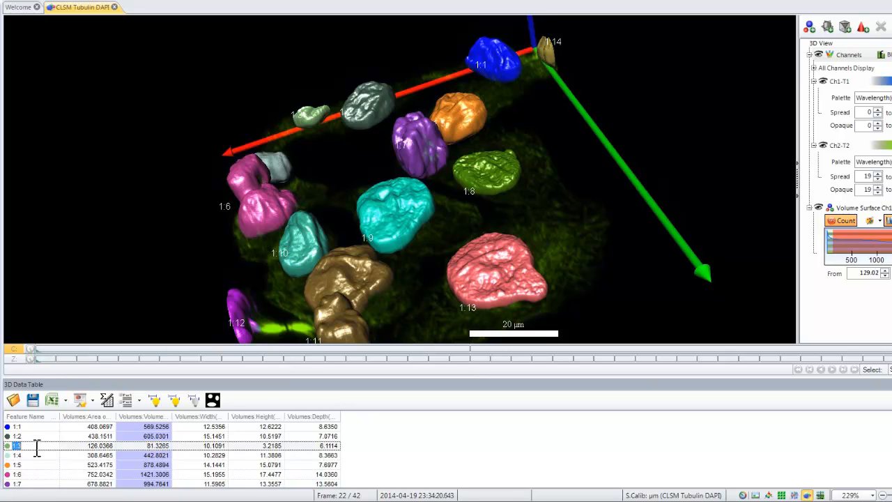
click(33, 464)
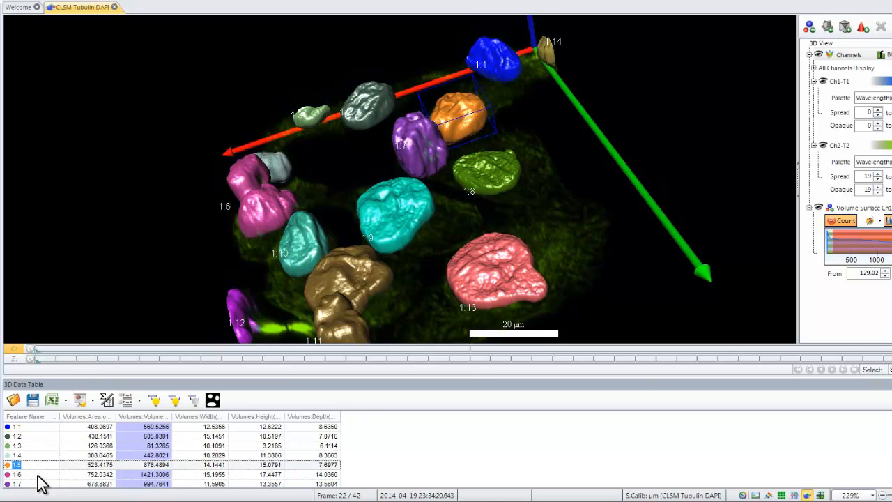
click(36, 475)
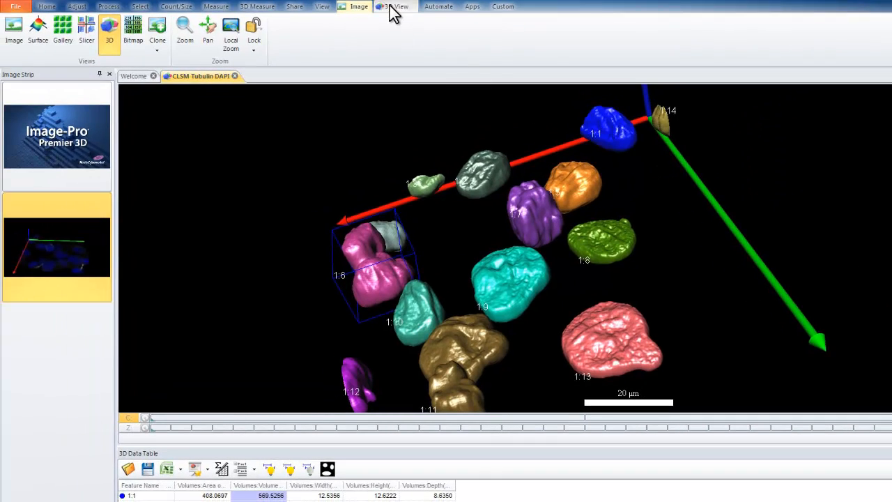
- Activate the 3D Select tool and pick nuclei 1:2, 1:9 and 1:13 directly in the 3D view
click(394, 7)
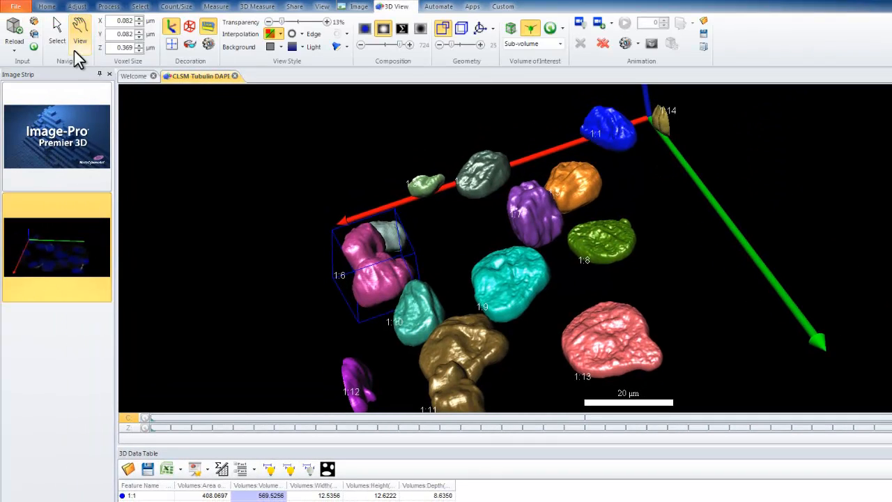
click(57, 26)
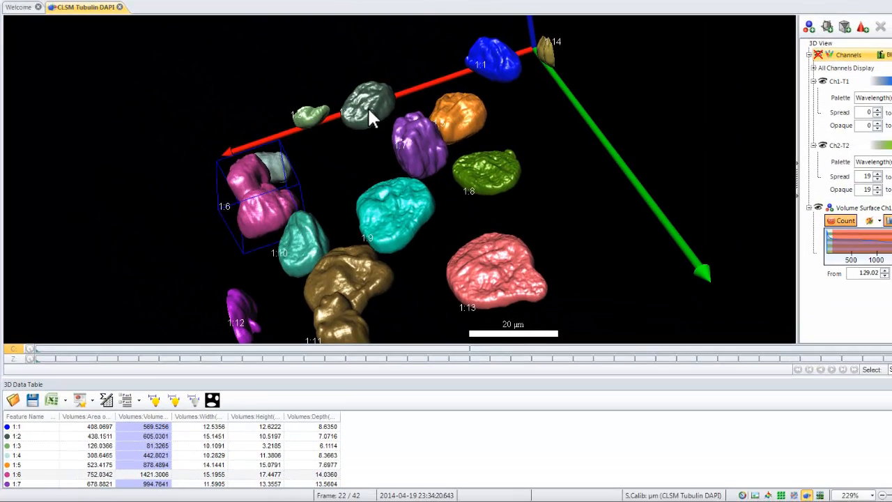
click(482, 175)
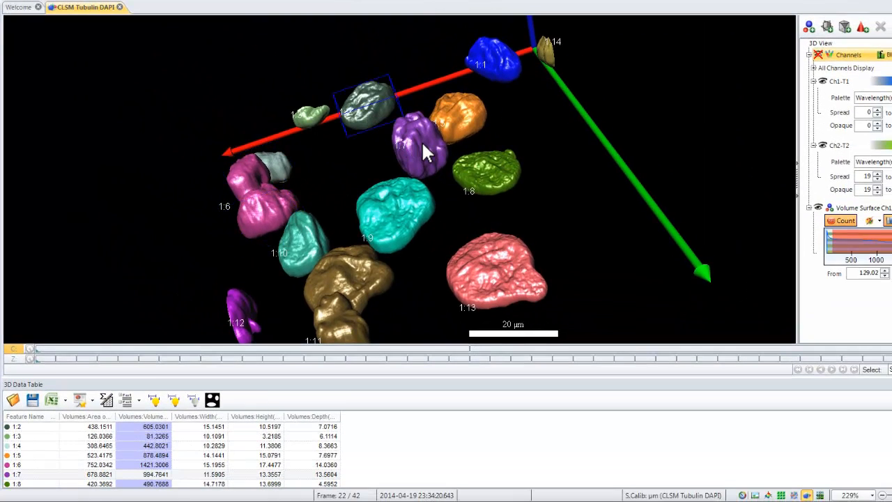
click(394, 234)
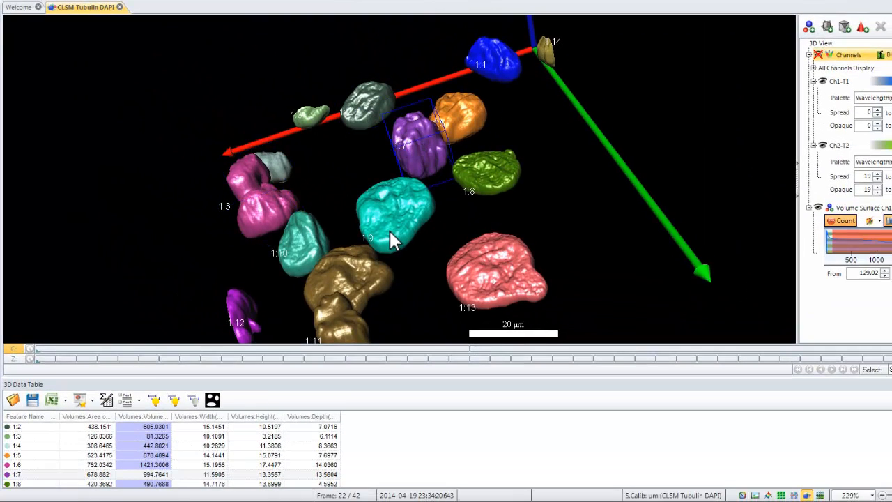
click(494, 252)
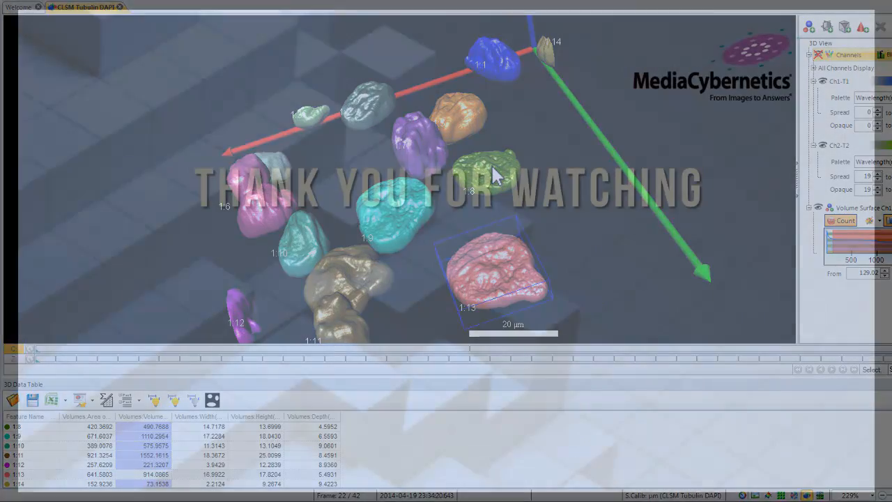